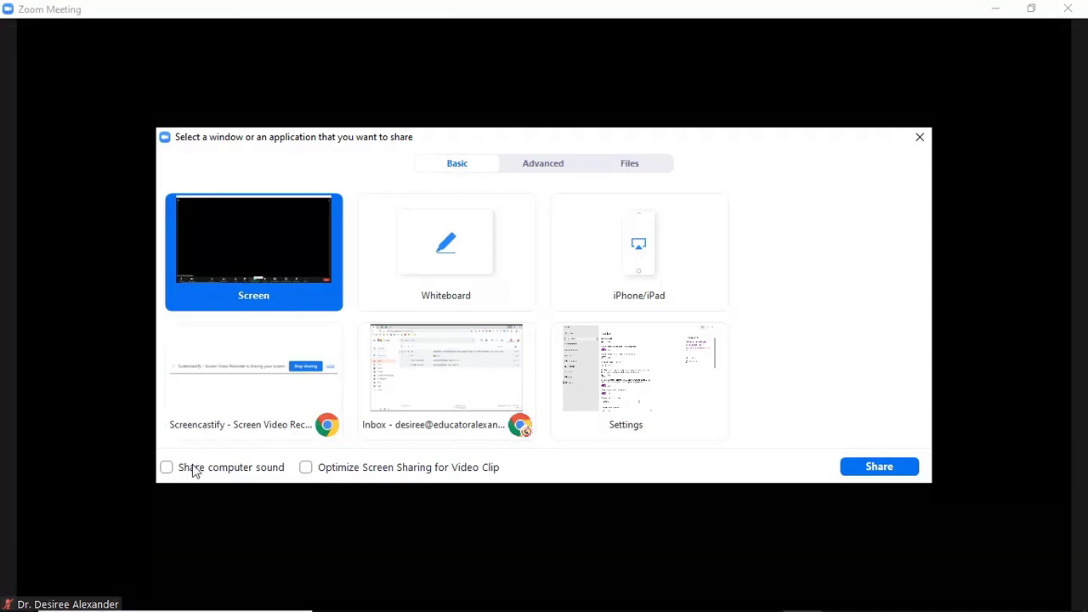
# Tick then untick Share computer sound, leaving audio sharing off in the share picker.
pyautogui.click(166, 468)
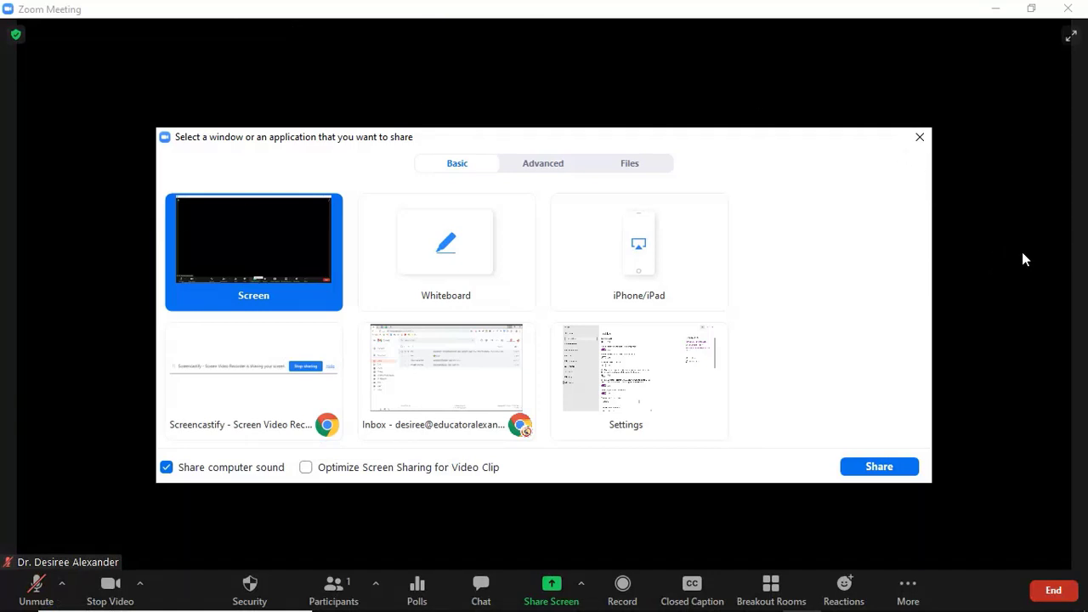
pyautogui.click(166, 467)
# Under Advanced, select the Music or Computer Sound Only tile as the item to share.
pyautogui.click(538, 165)
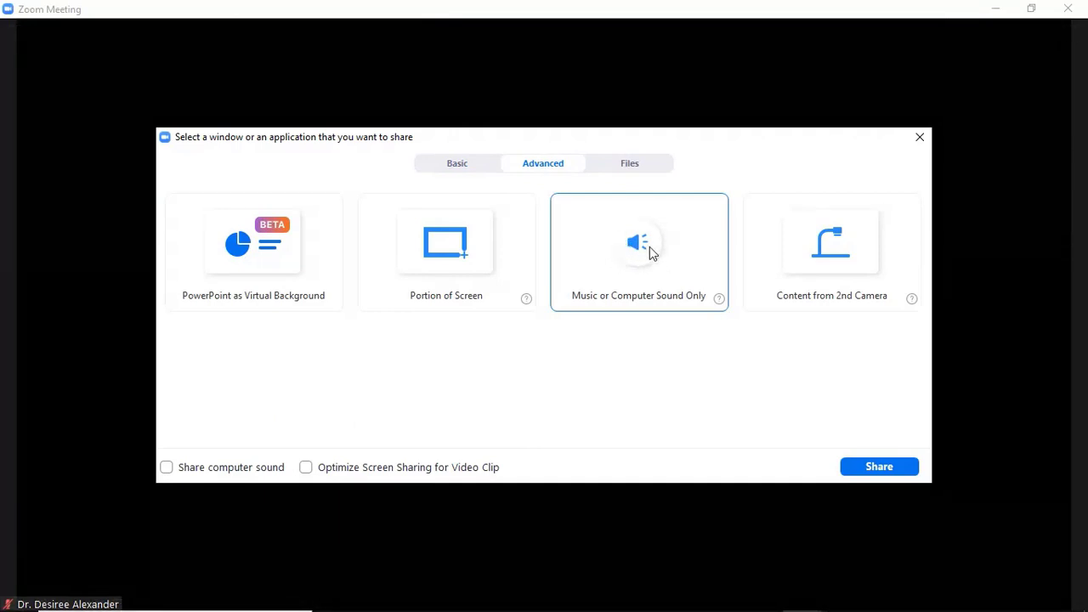
pyautogui.click(650, 247)
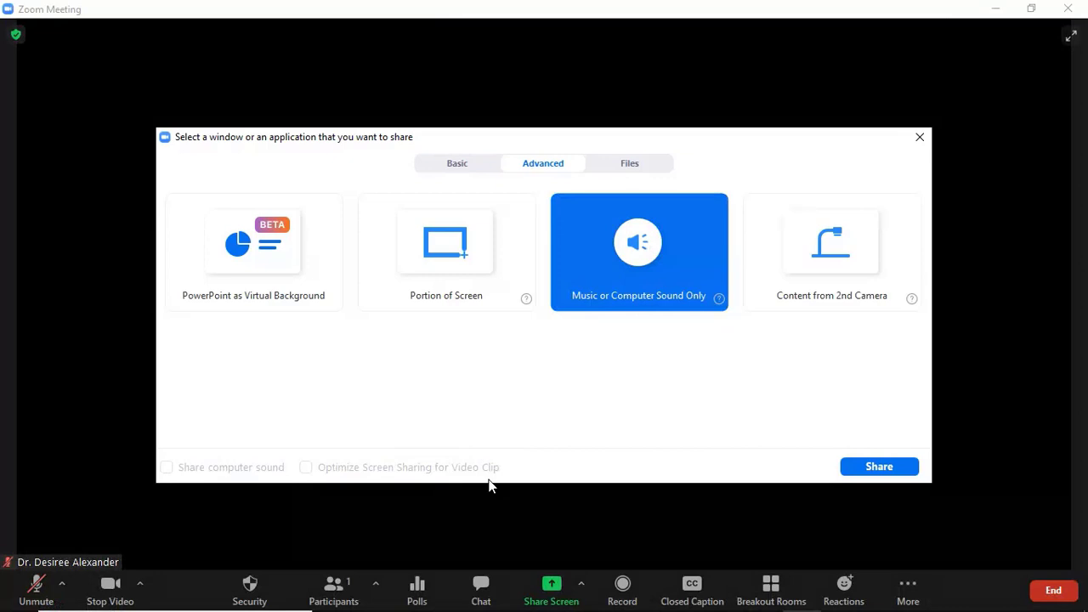